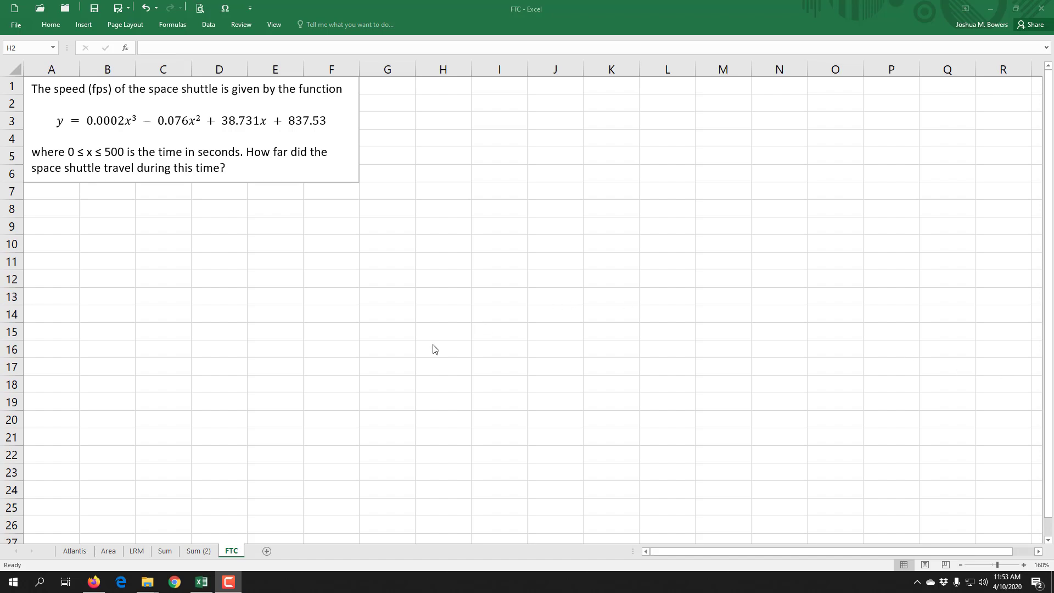
On the Area sheet, adjust the chart scroll bar to show about 25 rectangles under the speed curve.
left_click(107, 551)
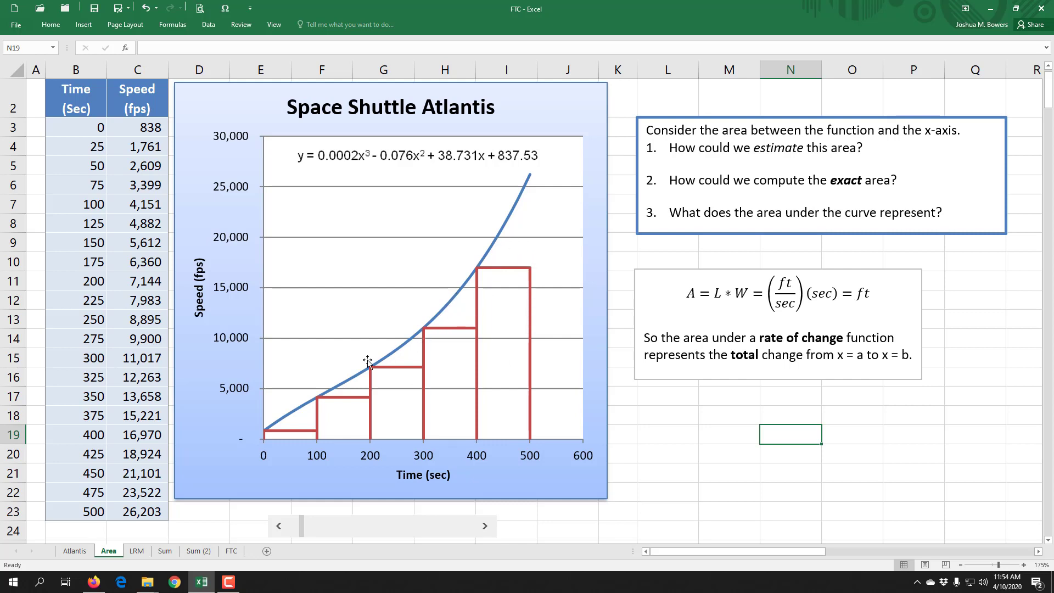
mouse_move(285, 421)
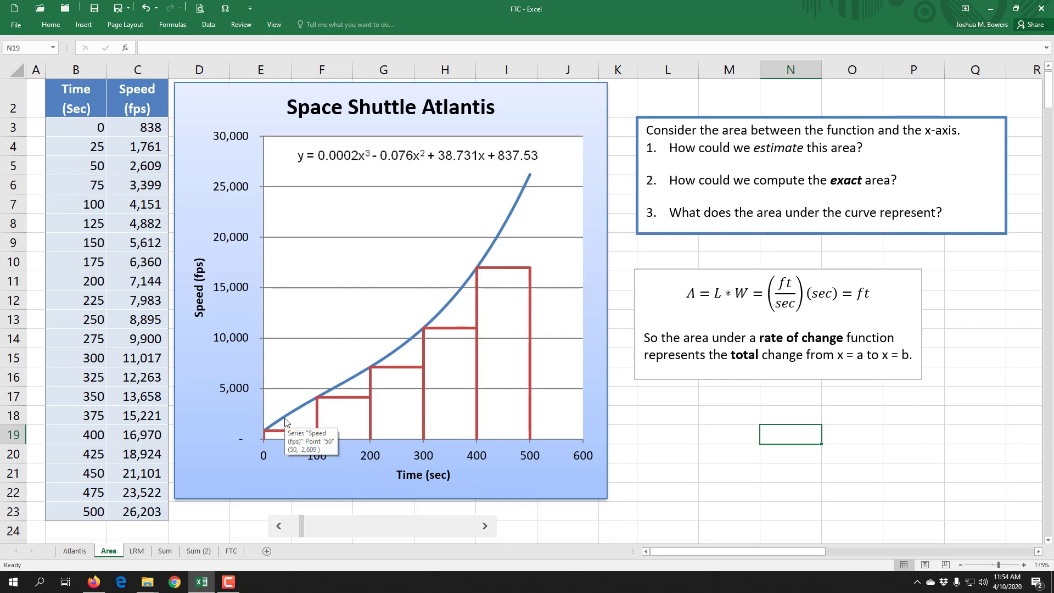
left_click(459, 532)
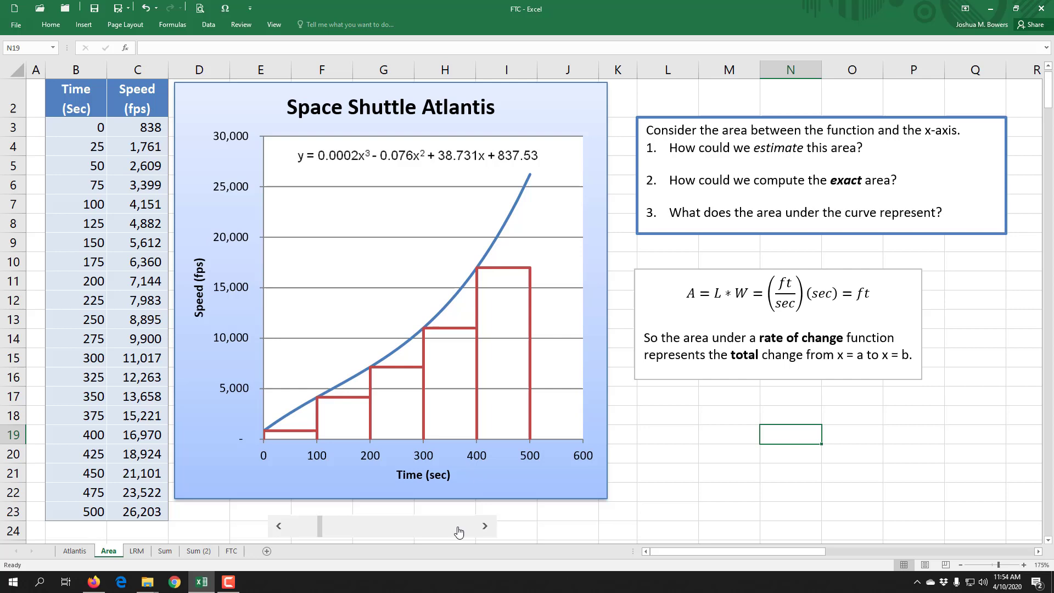
left_click_drag(459, 532, 461, 531)
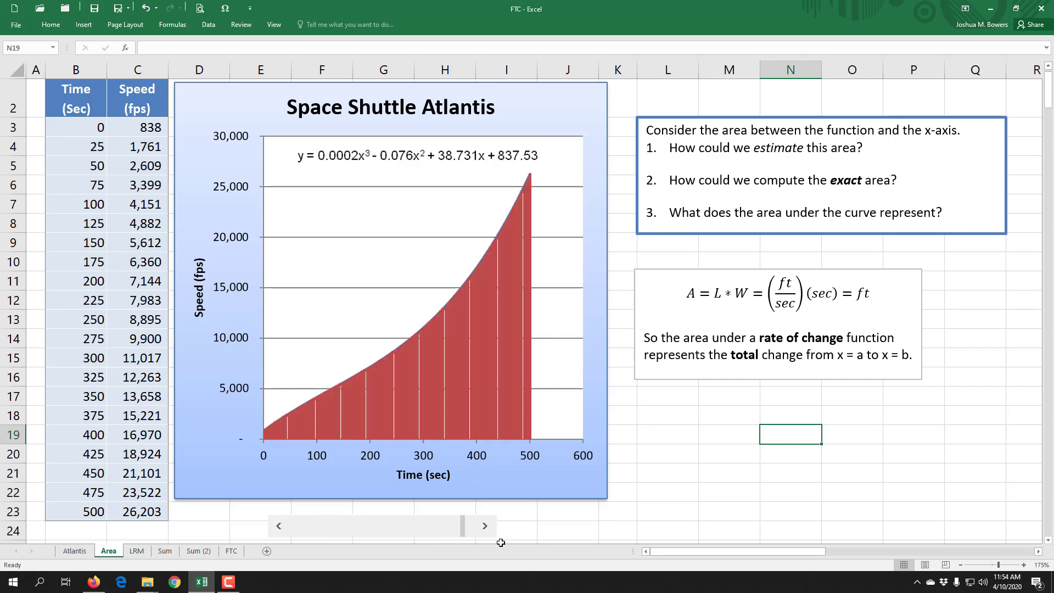
left_click(380, 530)
left_click_drag(380, 530, 357, 530)
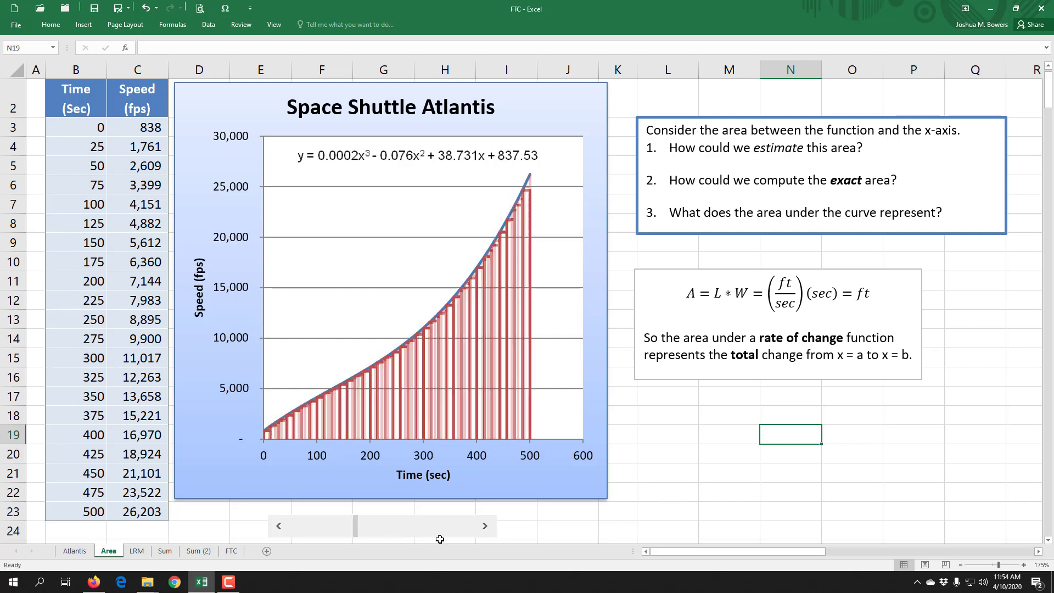
Show the Sum sheet, where the 10000-rectangle left-endpoint total is 5,217,839.21.
left_click(172, 555)
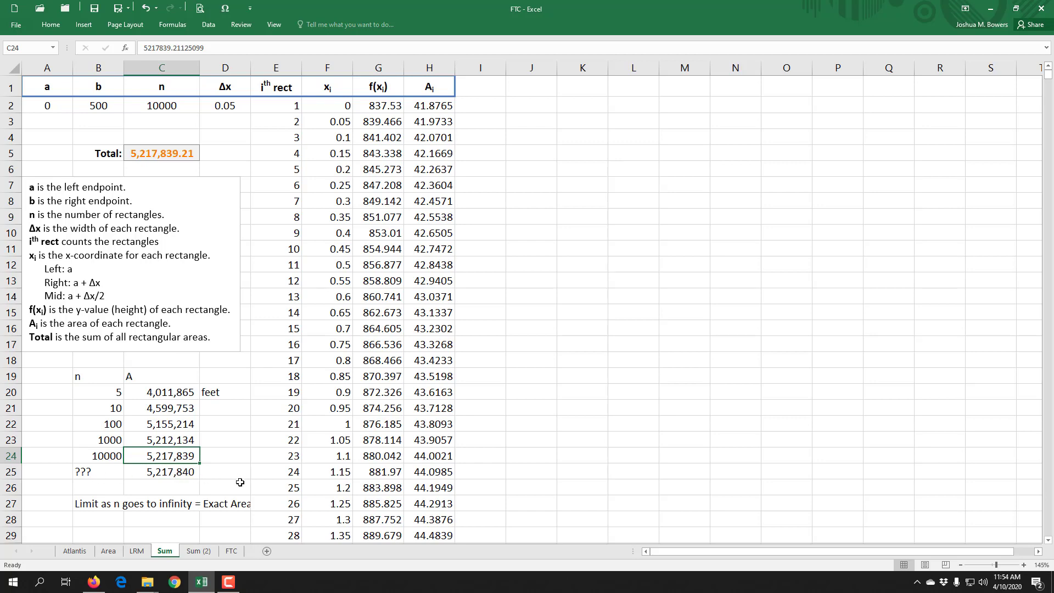
Show the Sum (2) sheet with five-rectangle totals: left 4,011,865, midpoint 5,187,640, right 6,548,415.
left_click(200, 555)
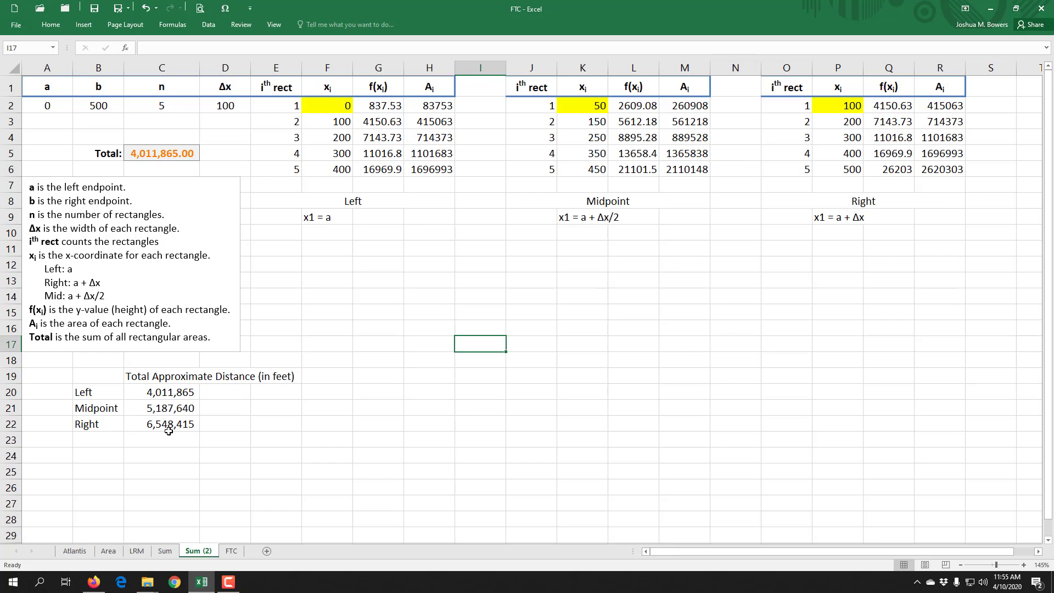
Go back to the FTC sheet with the approximate distances and the 0-to-500 integral setup.
left_click(231, 551)
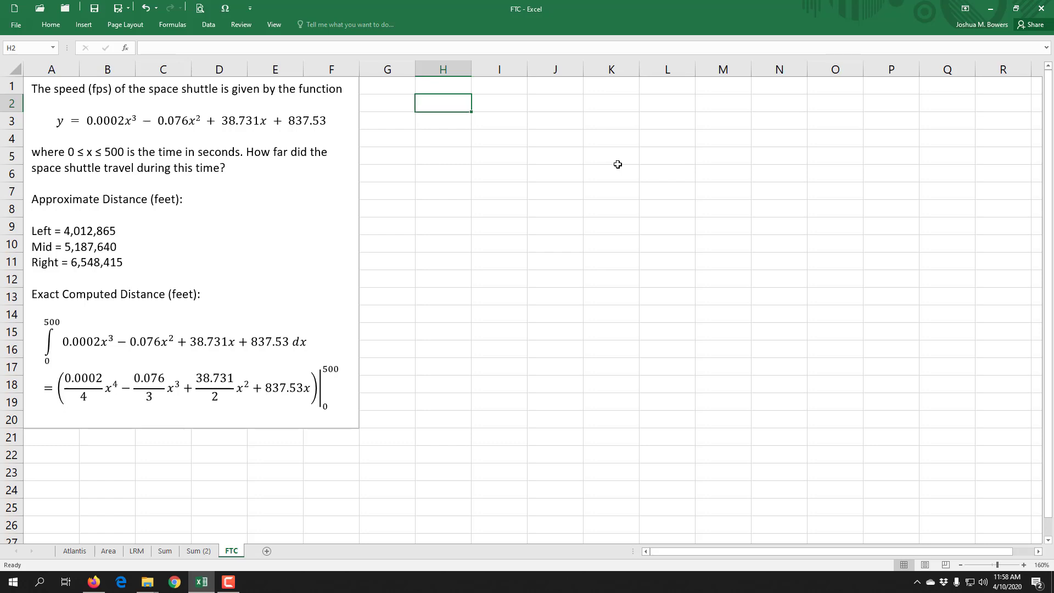
Enter headers x and F in H1:I1, with x values 0 and 500 in H2:H3.
key("Up")
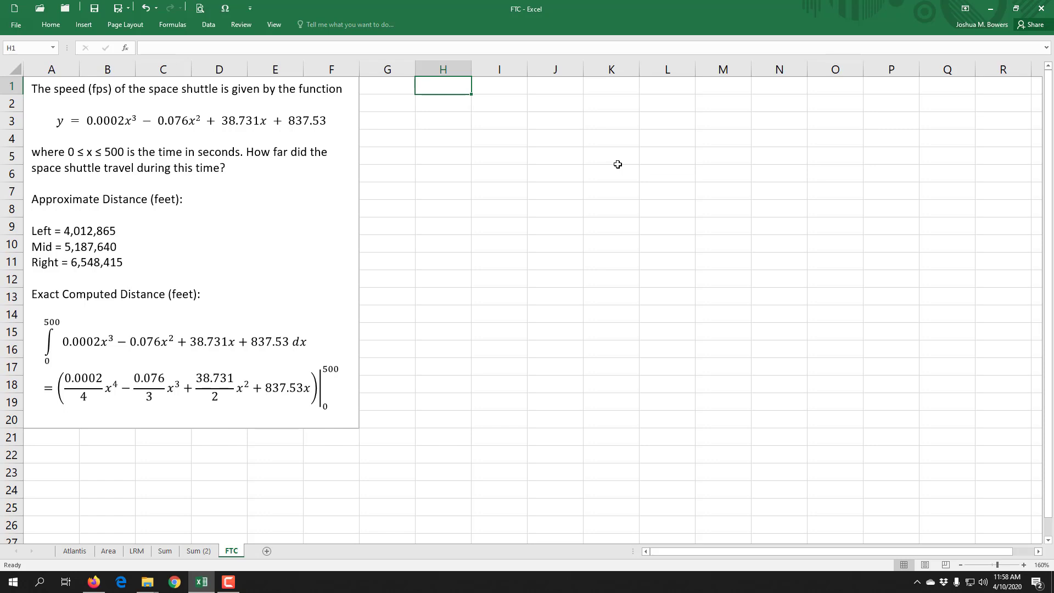
type("x")
key("Tab")
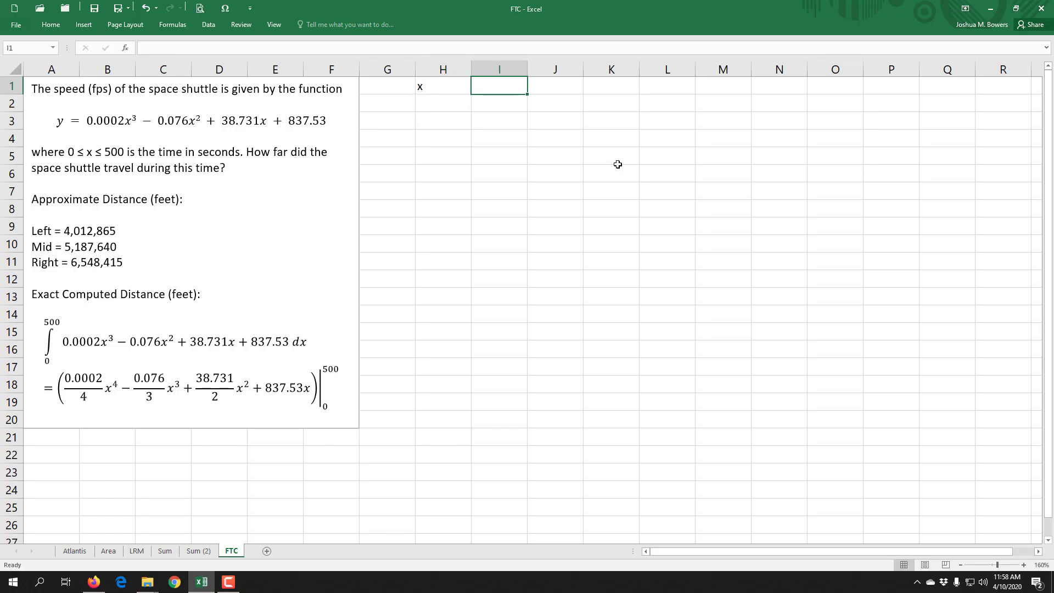
type("F")
key("Return")
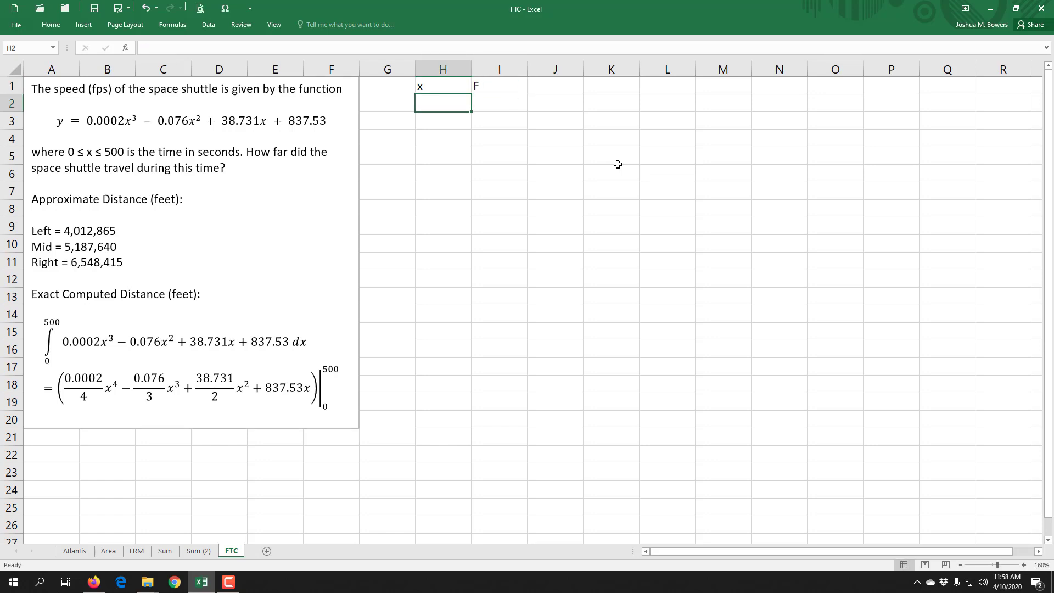
type("0")
key("Return")
type("500")
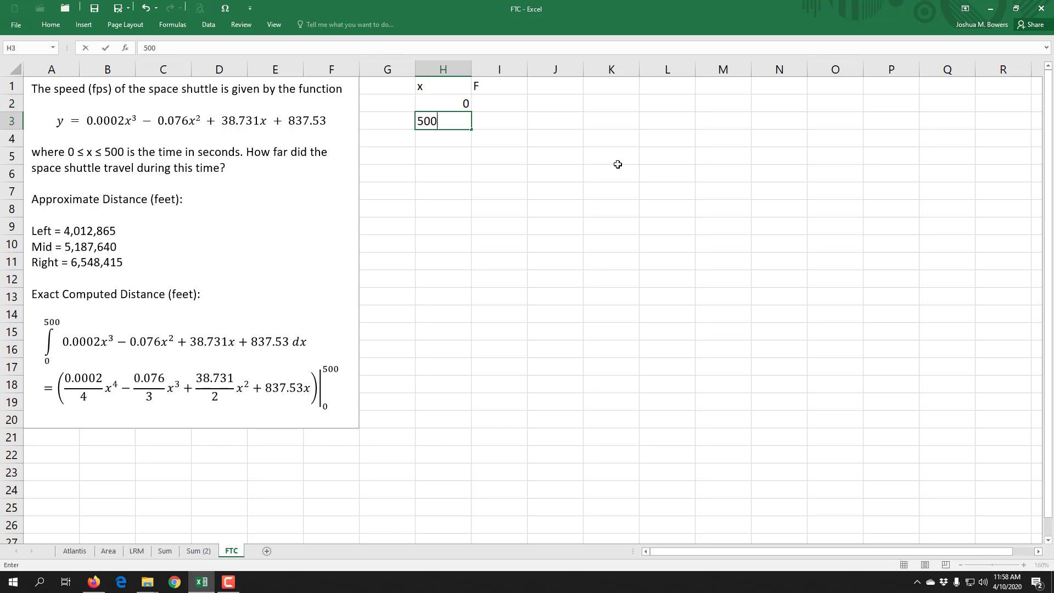
key("Return")
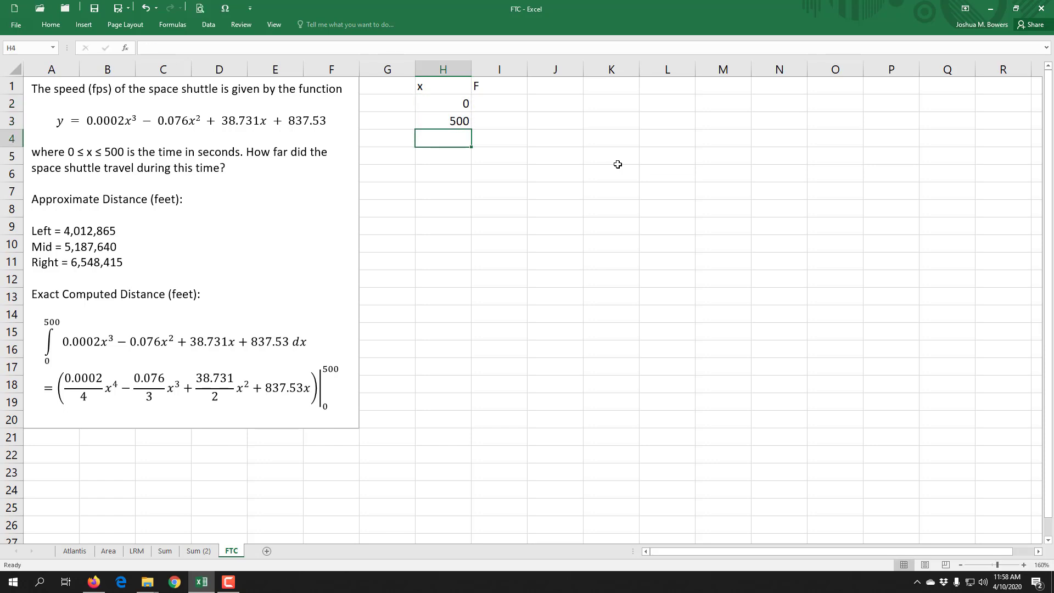
Put the antiderivative 0.0002/4*x^4-0.076/3*x^3+38.731/2*x^2+837.53*x in I2 and fill it to I3.
key("Right")
key("Up")
key("Up")
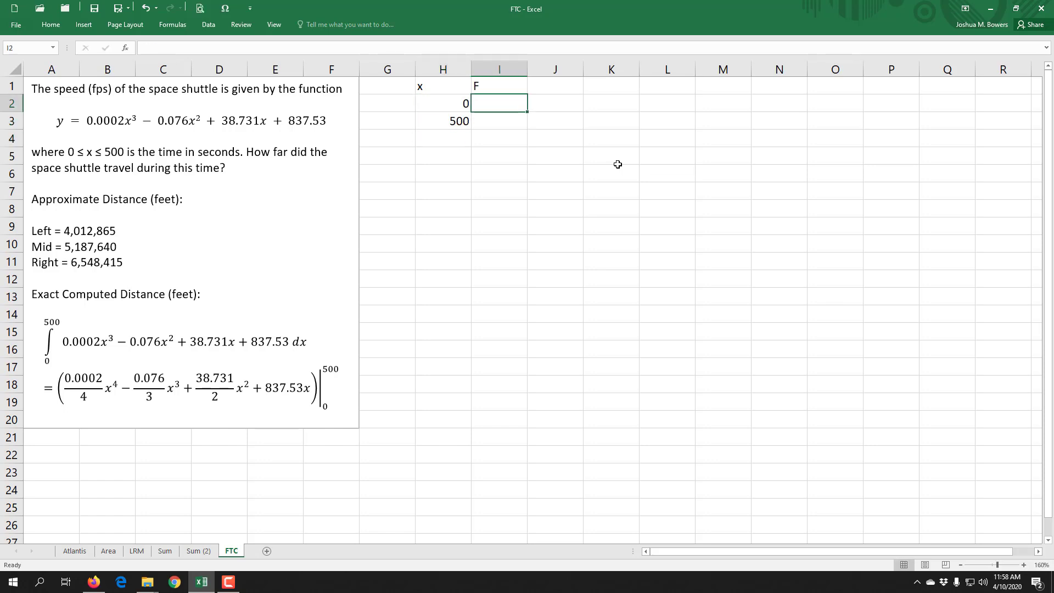
type("=")
type("0.0002/4*H2^4-0.076/3*H2^3+38.731/2*H2^2+837.53*")
key("Left")
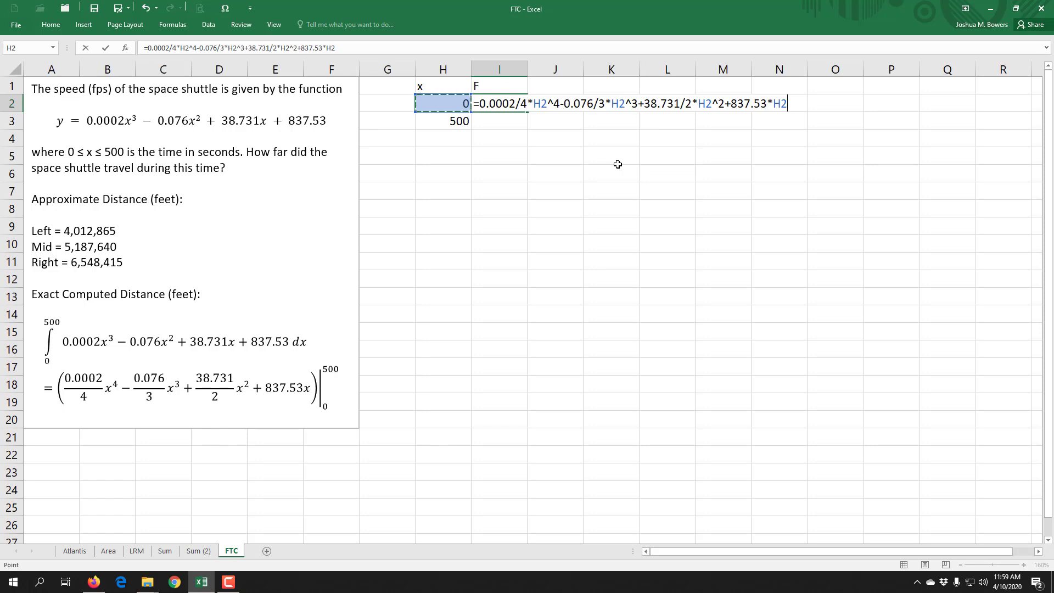
key("Return")
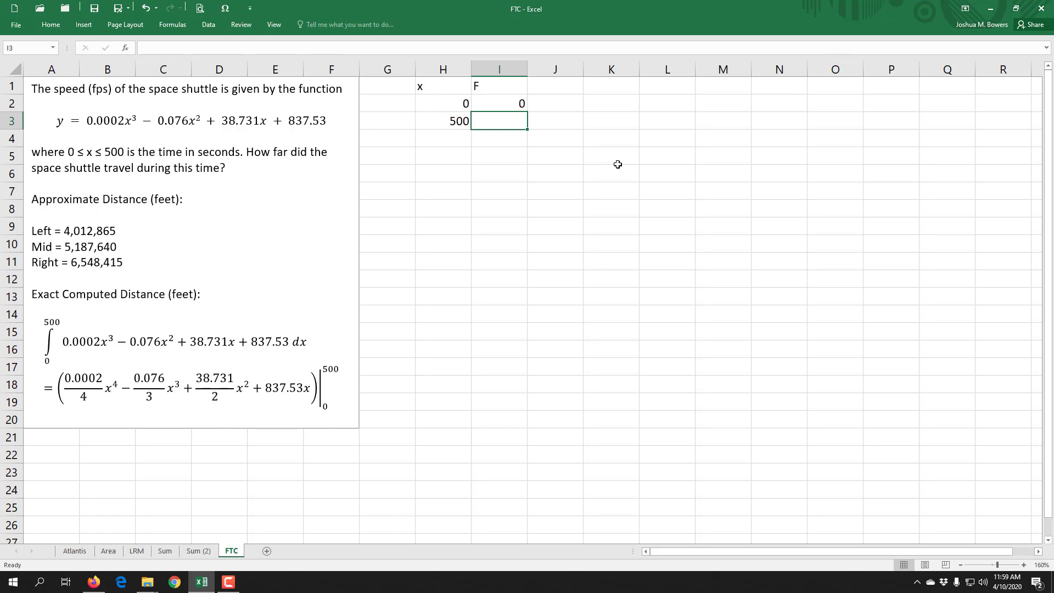
left_click(509, 108)
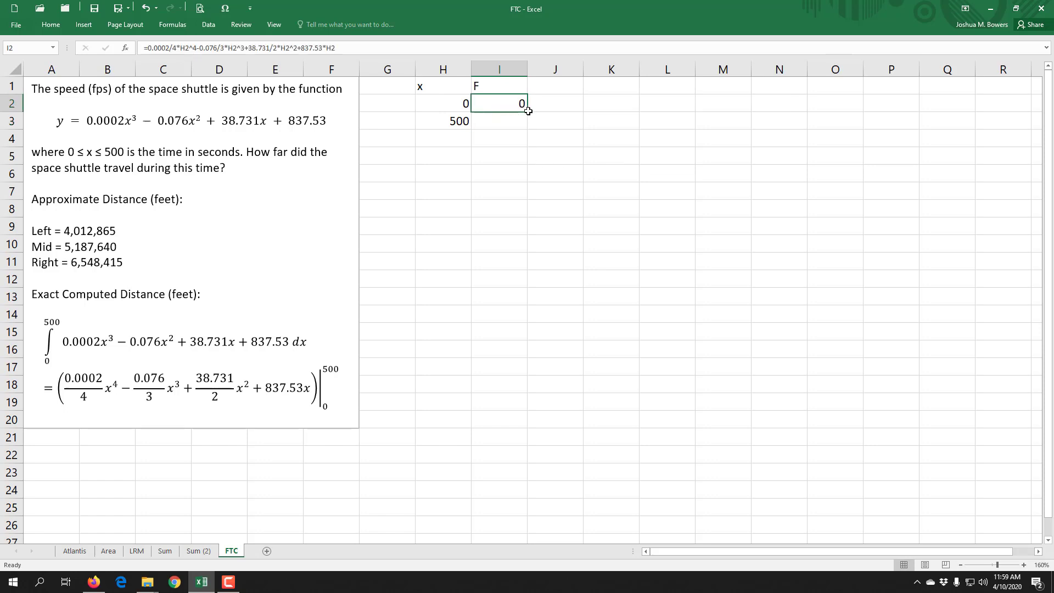
left_click_drag(527, 111, 528, 128)
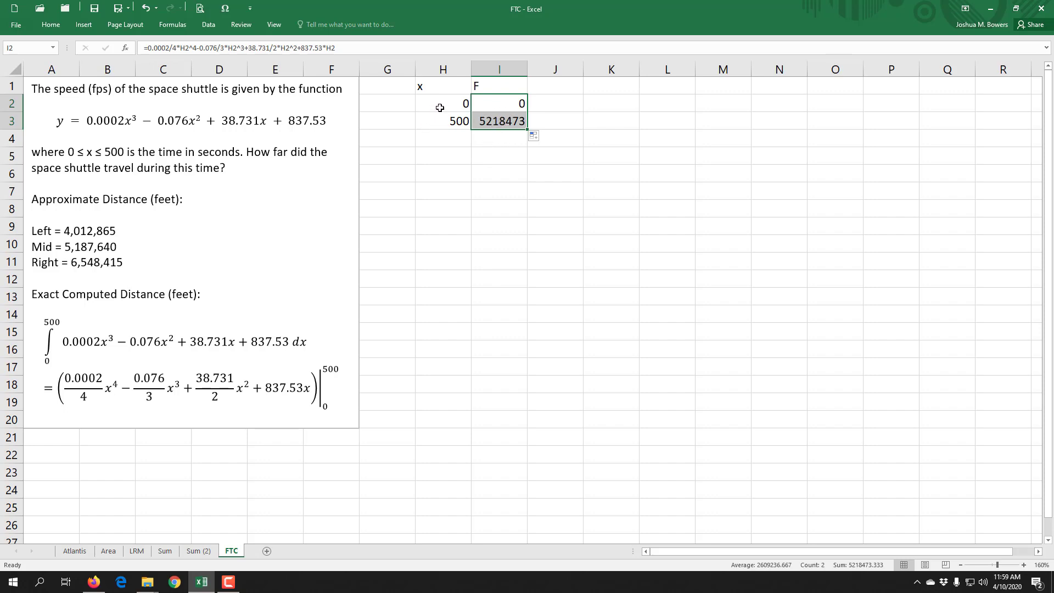
Label H4 'FTC=' and compute =I3-I2 in I4, giving 5218473.
left_click(447, 138)
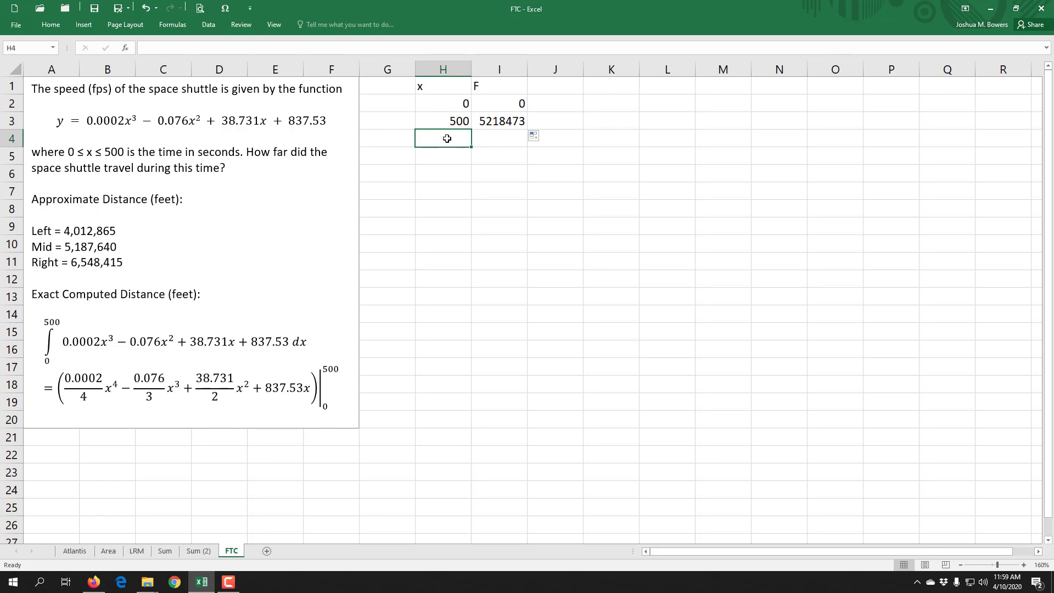
type("FTC=")
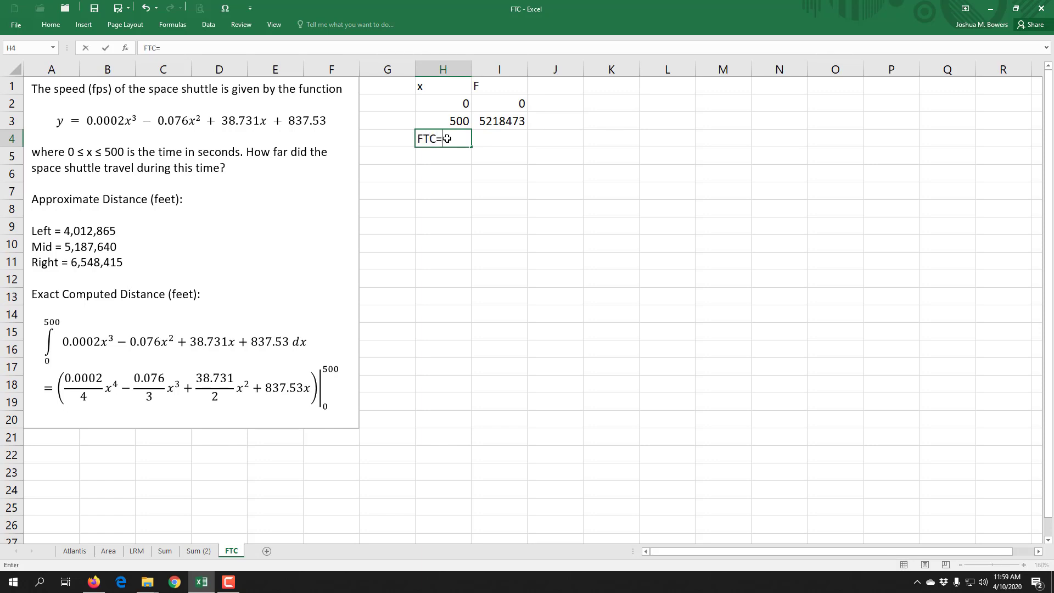
key("Tab")
type("=")
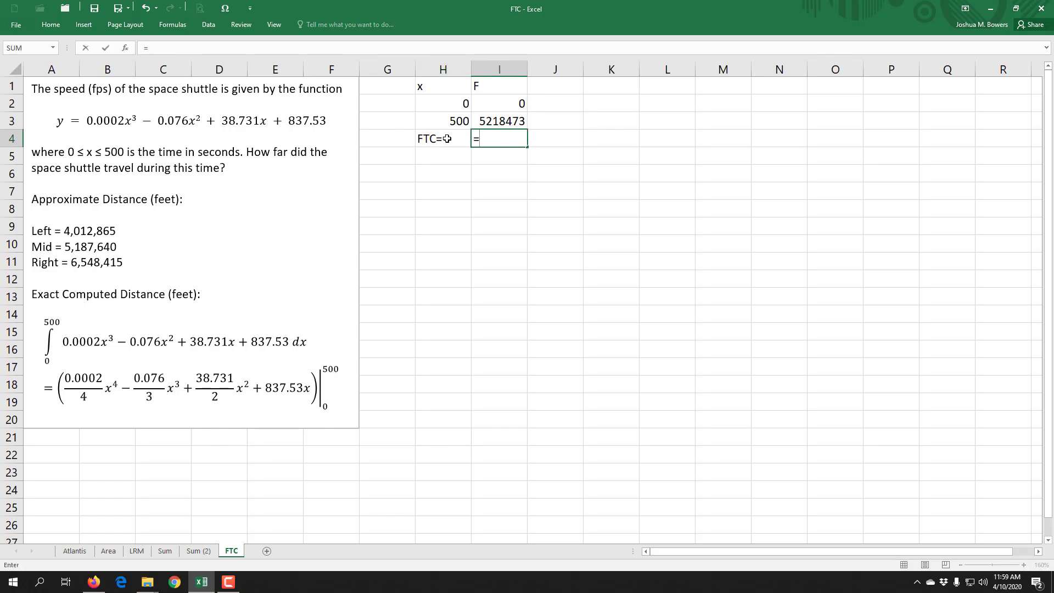
key("Up")
type("-")
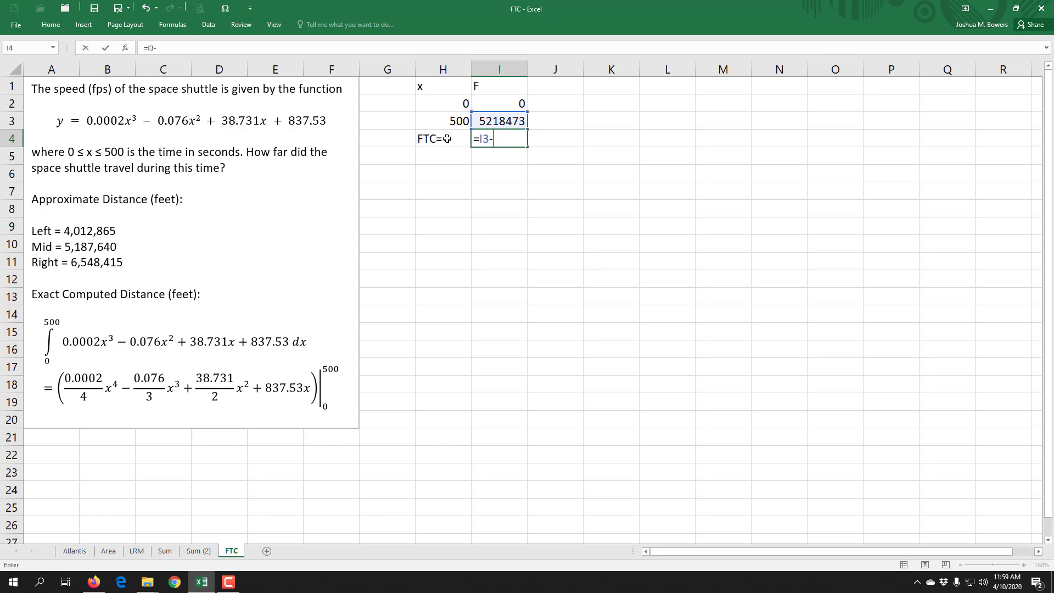
key("Up")
key("Up")
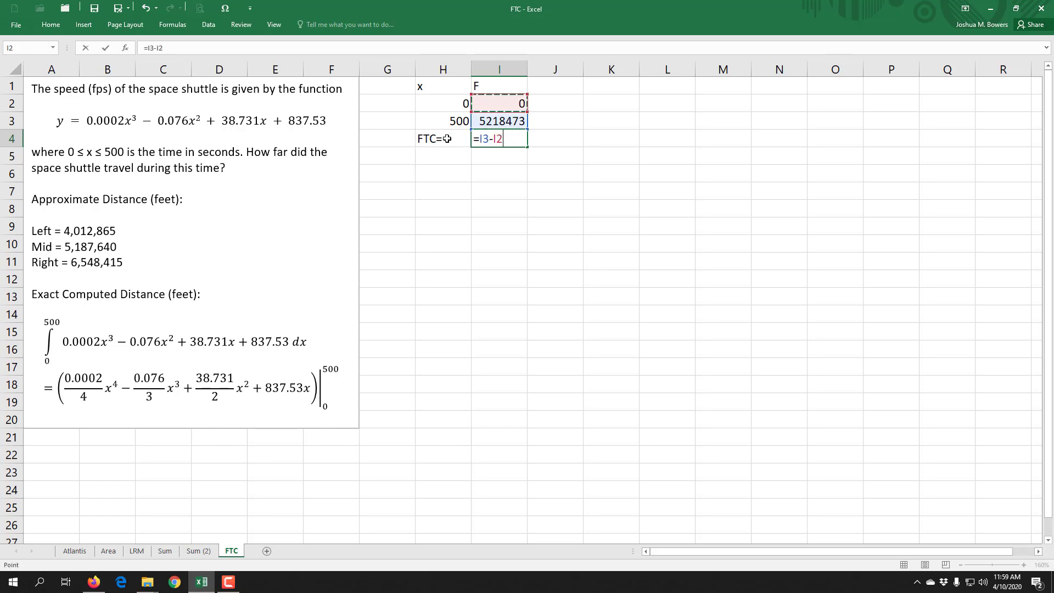
key("Return")
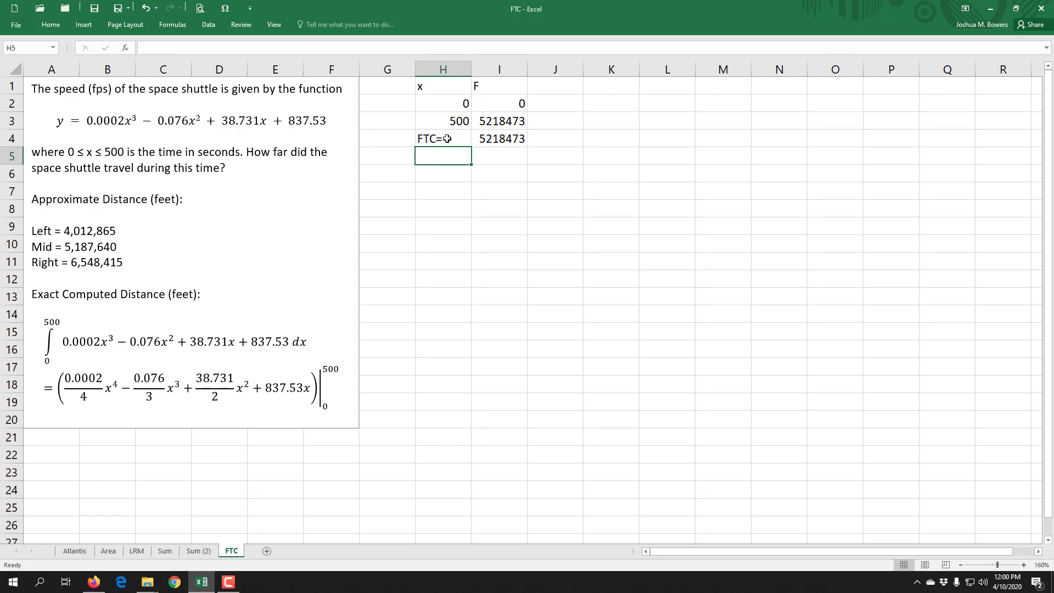
left_click(508, 144)
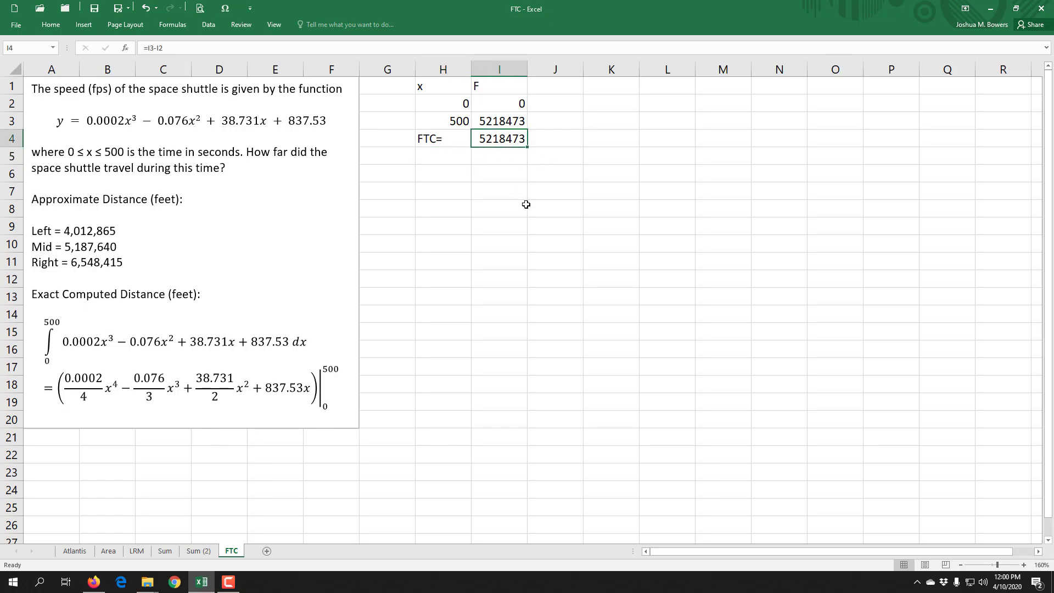
left_click(461, 302)
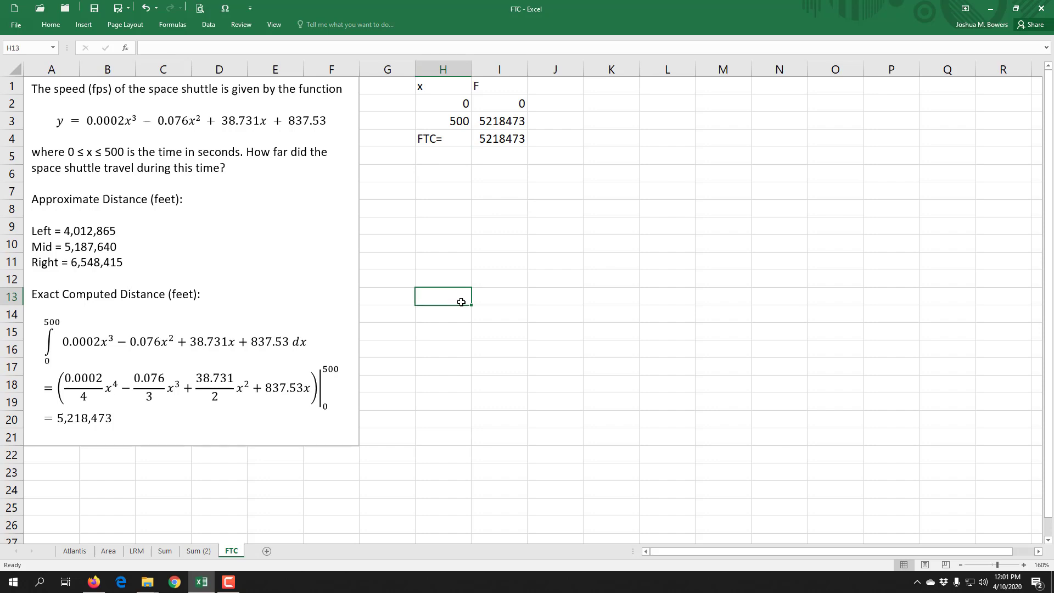